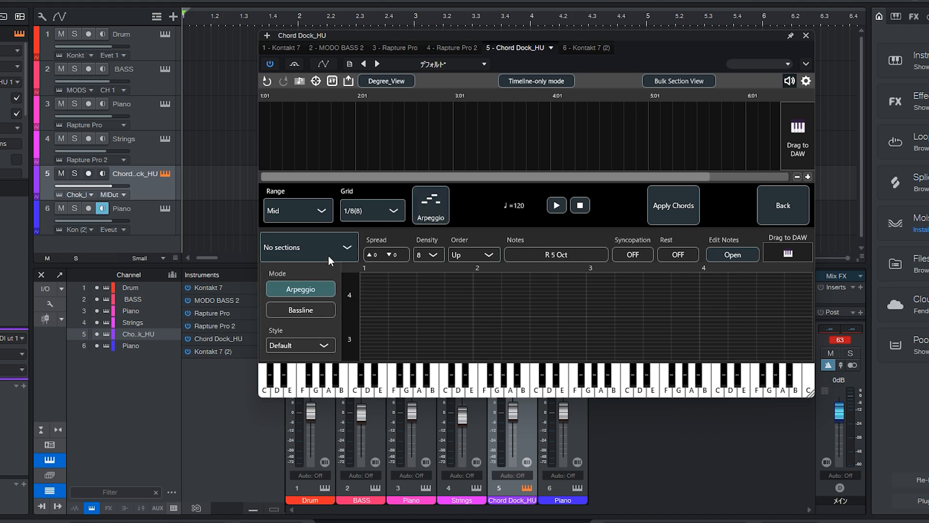
Switch the arpeggio editor's mode to Bassline and open the list of sections.
left_click(304, 311)
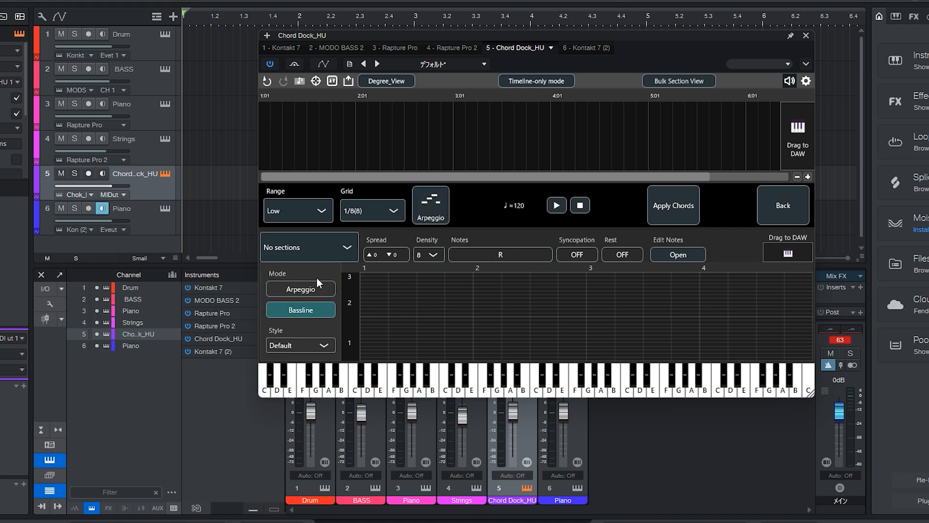
left_click(323, 256)
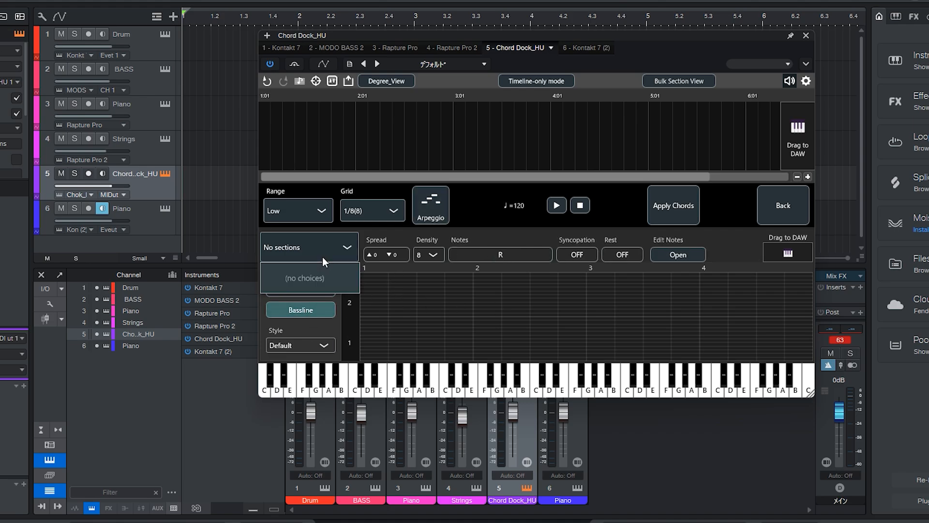
Return to the chord palette and add a C, F, G, C progression to the timeline, one bar per chord.
left_click(772, 215)
left_click(315, 322)
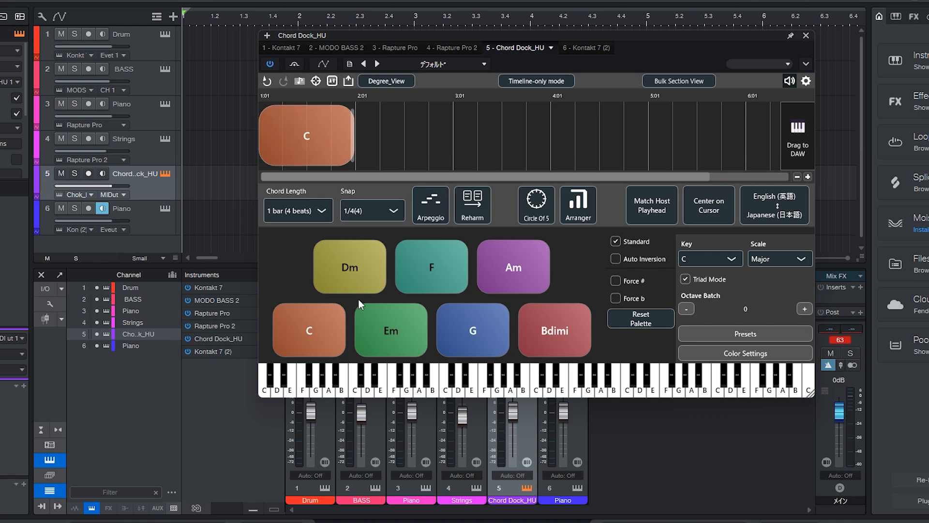
left_click(419, 277)
left_click(463, 324)
left_click(343, 339)
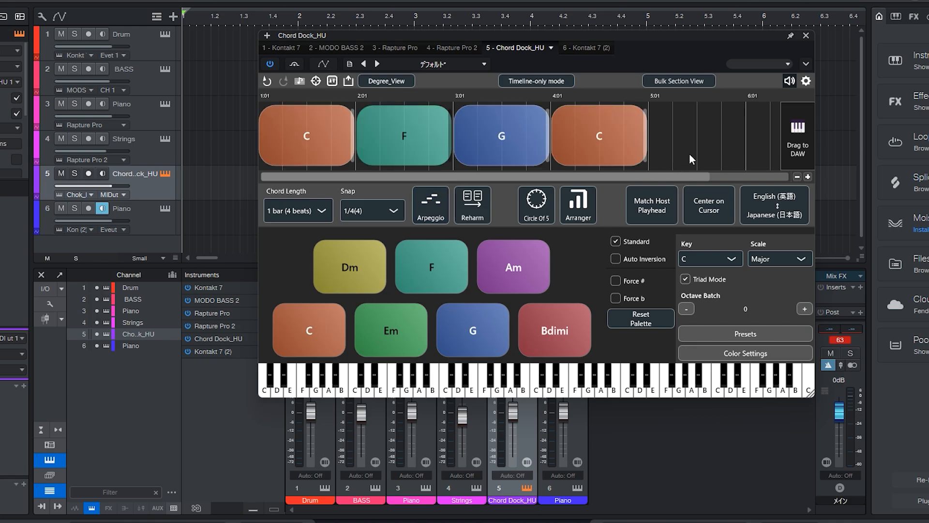
Create a section from the four chords C, F, G, C in bars 1 to 4.
right_click(326, 150)
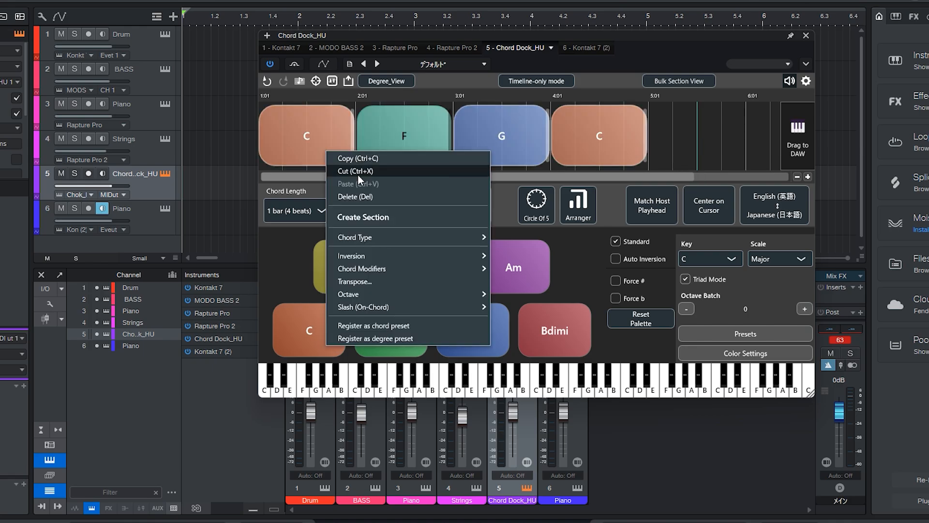
left_click(359, 214)
left_click(647, 158)
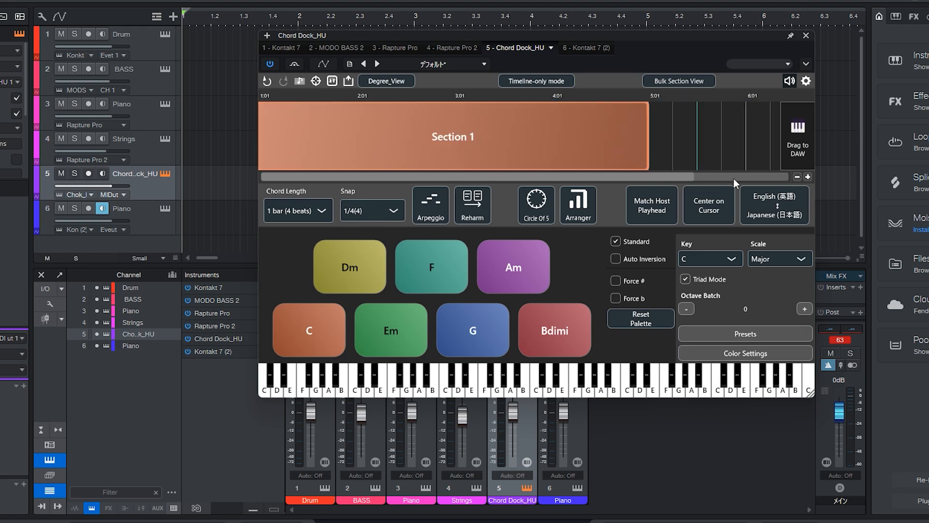
Add an F, Em, Am, C progression directly after Section 1 on the timeline, one bar per chord.
left_click(796, 178)
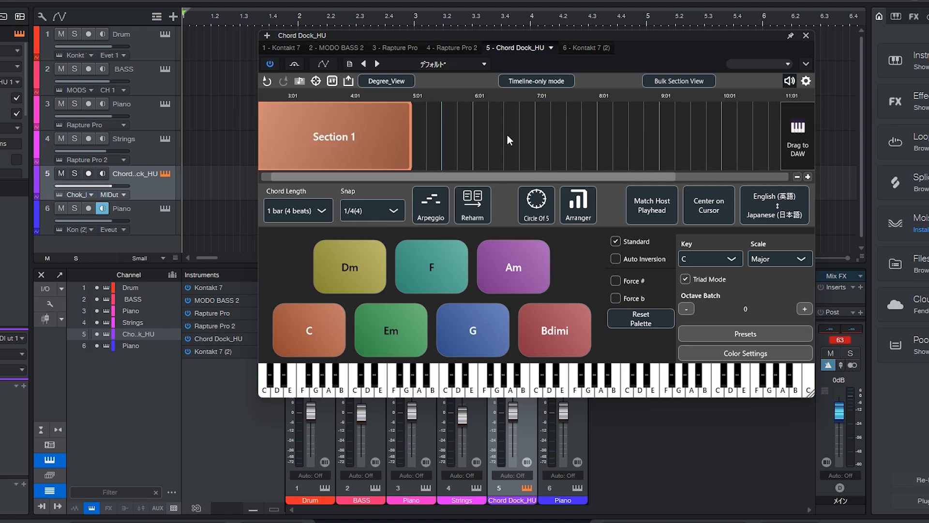
left_click(378, 93)
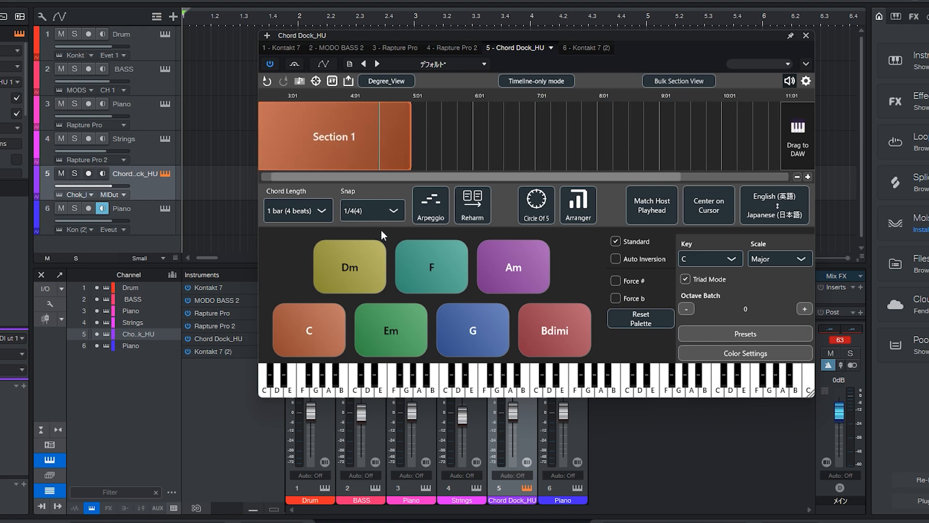
left_click(437, 278)
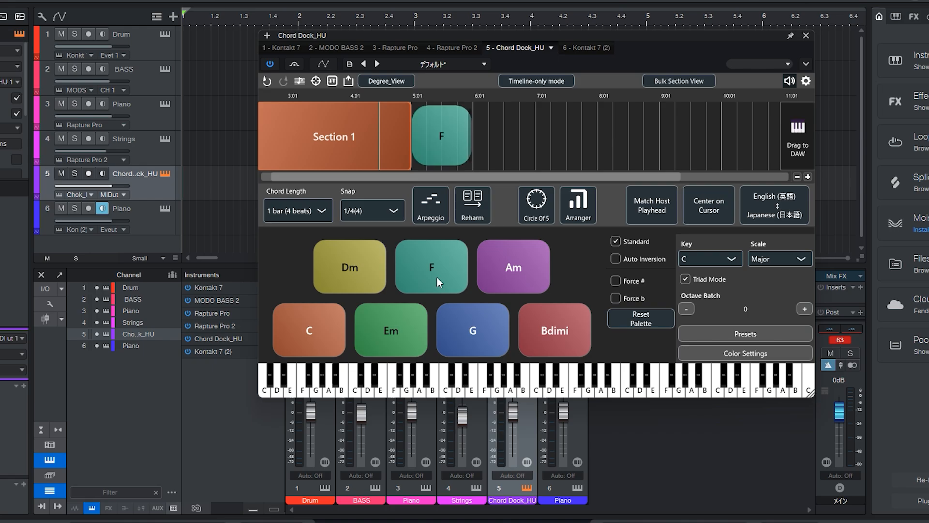
left_click(407, 327)
left_click(499, 269)
left_click(324, 344)
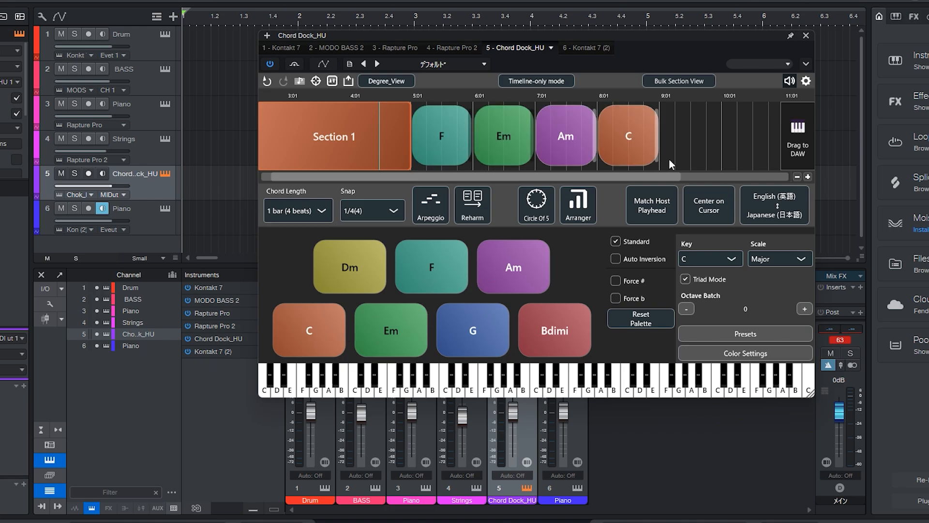
Select the F, Em, Am and C chords in bars 5 to 8 and create a second section from them.
left_click_drag(704, 138, 449, 153)
right_click(449, 153)
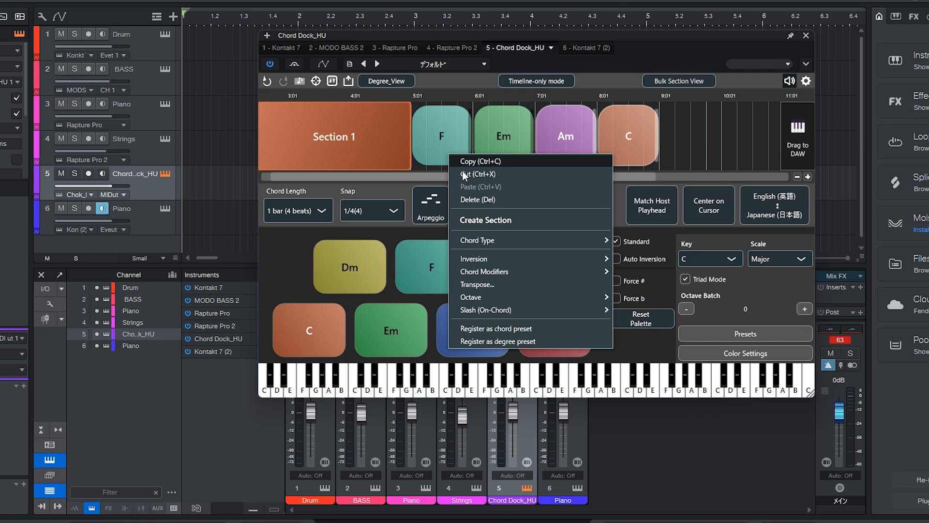
left_click(475, 219)
left_click(645, 157)
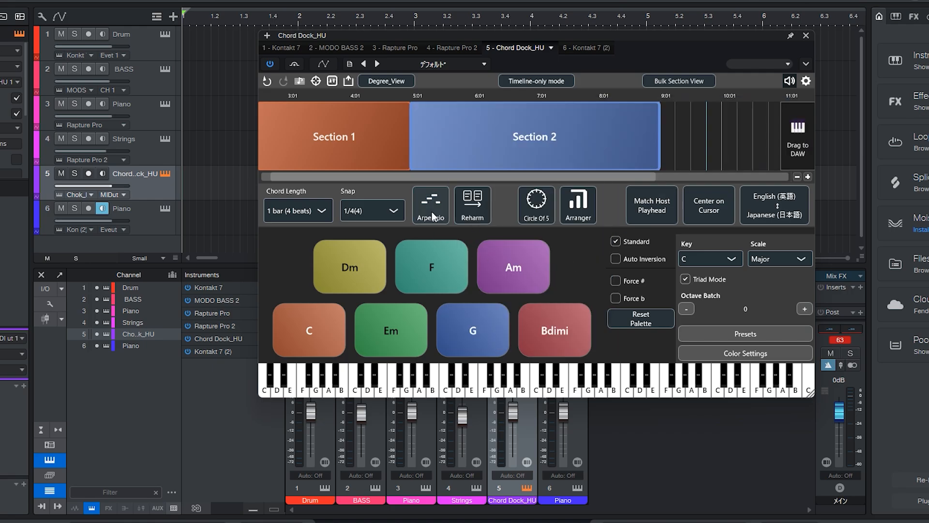
Select Section 1 on the timeline and open the arpeggio editor.
left_click(357, 150)
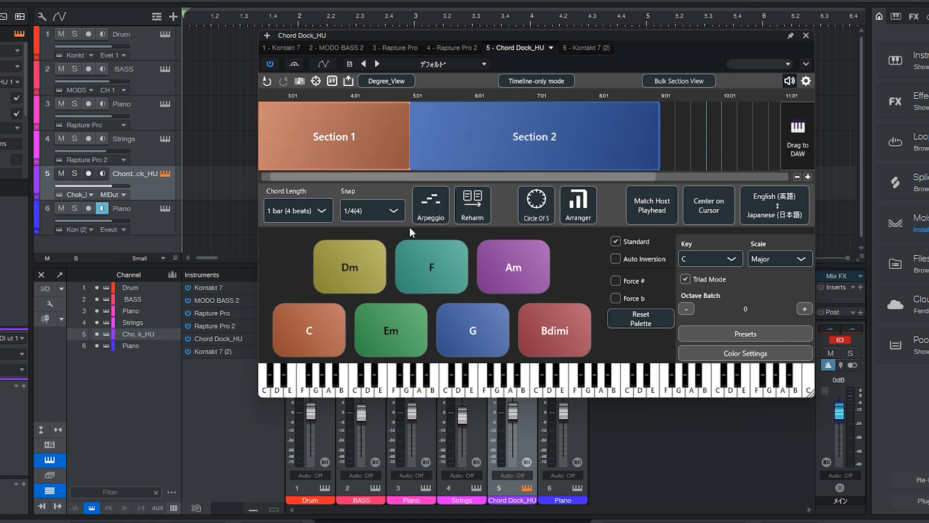
left_click(429, 221)
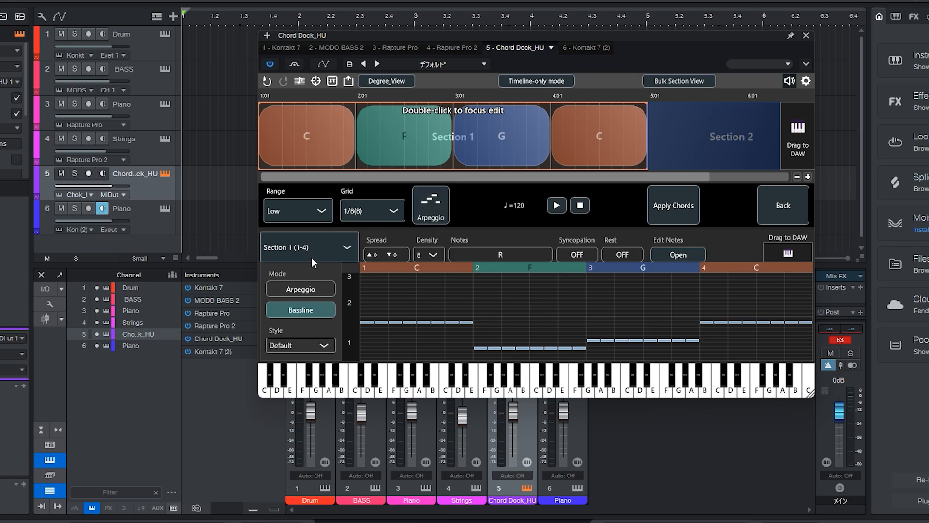
Switch the edited section to Section 2 (5-8) and back to Section 1 (1-4).
left_click(330, 249)
left_click(304, 305)
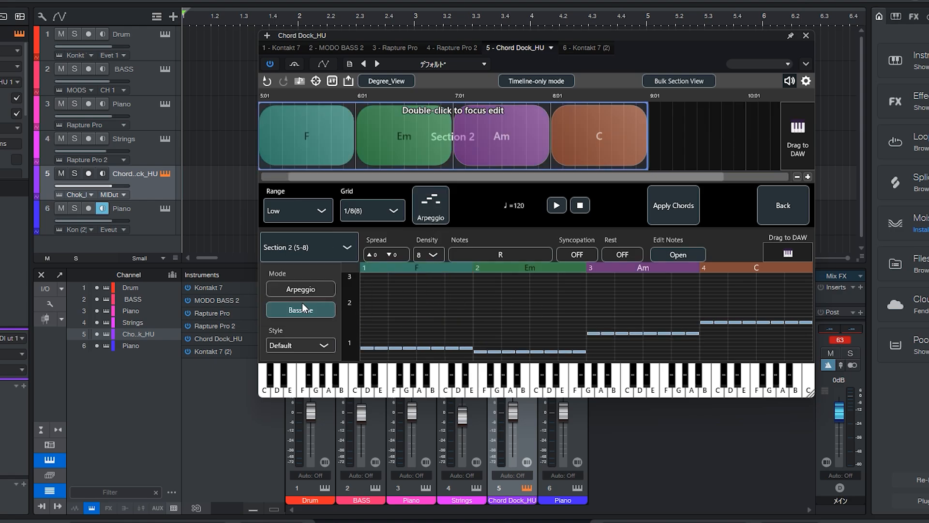
left_click(316, 247)
left_click(305, 279)
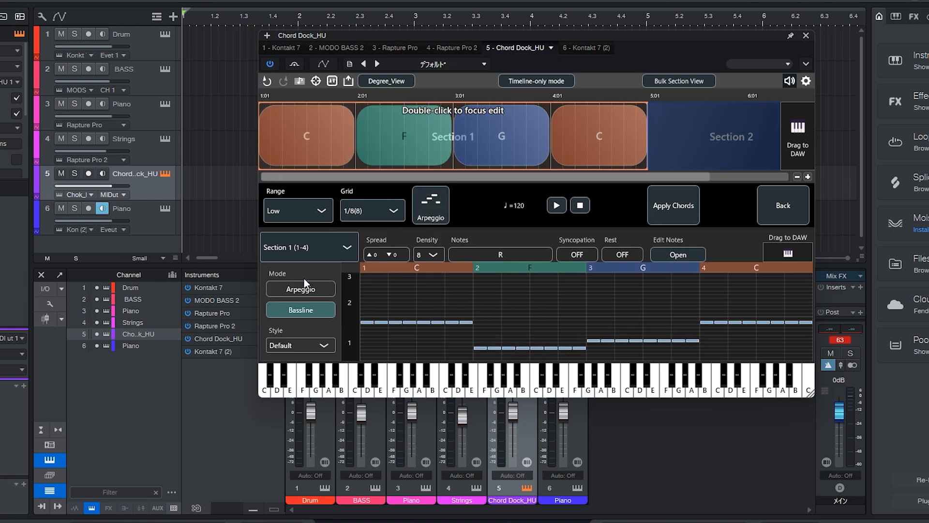
Set Section 1 to Arpeggio mode with a spread of 1 up and 1 down, and audition the pattern.
left_click(301, 290)
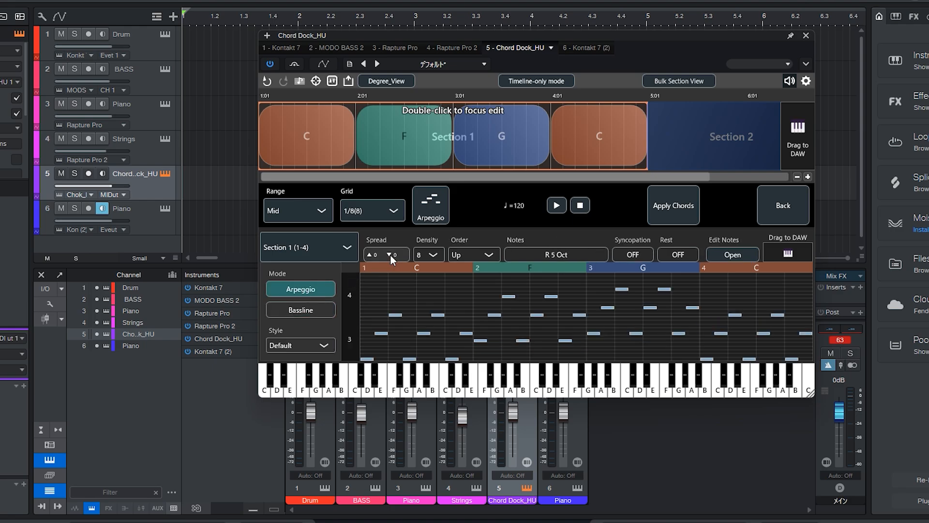
left_click(371, 255)
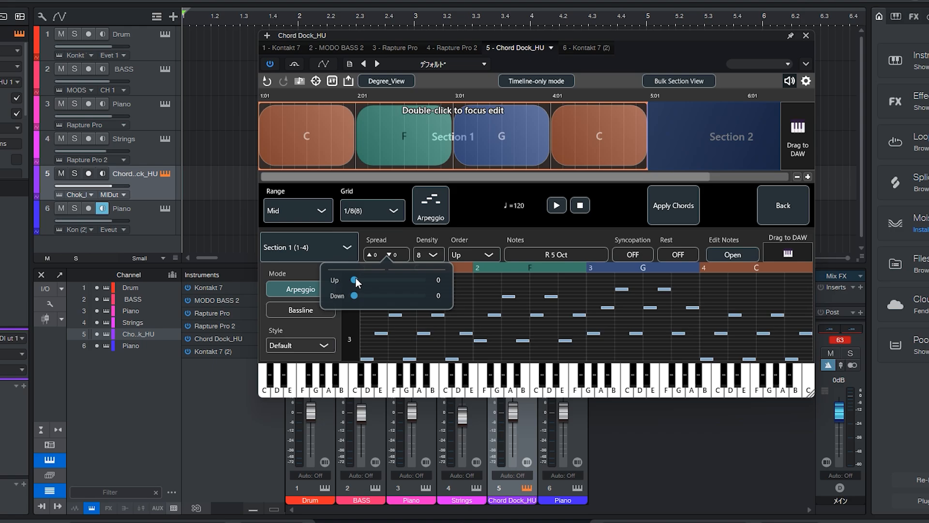
mouse_move(356, 279)
left_mouse_down()
mouse_move(429, 299)
mouse_move(352, 304)
mouse_move(380, 282)
mouse_move(414, 284)
mouse_move(366, 282)
left_mouse_up()
left_click(374, 280)
left_click_drag(355, 294, 377, 295)
left_click(517, 230)
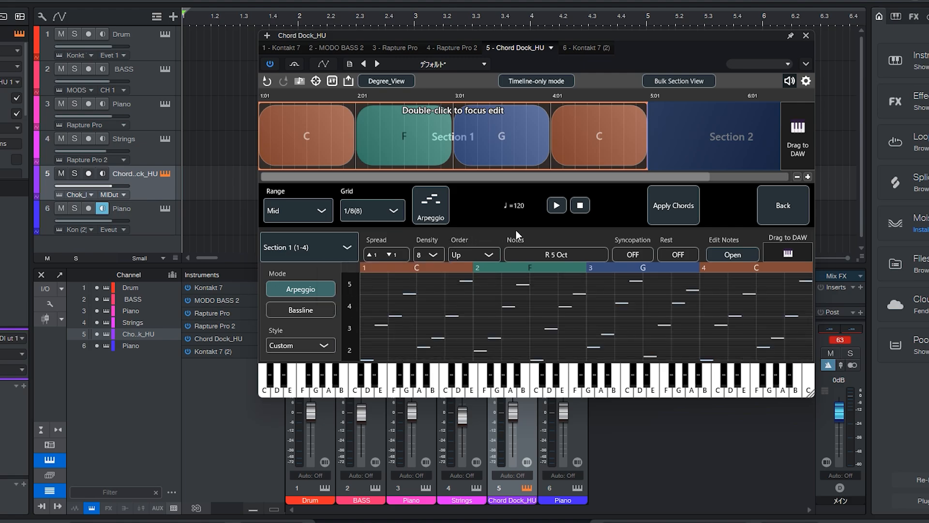
left_click(555, 206)
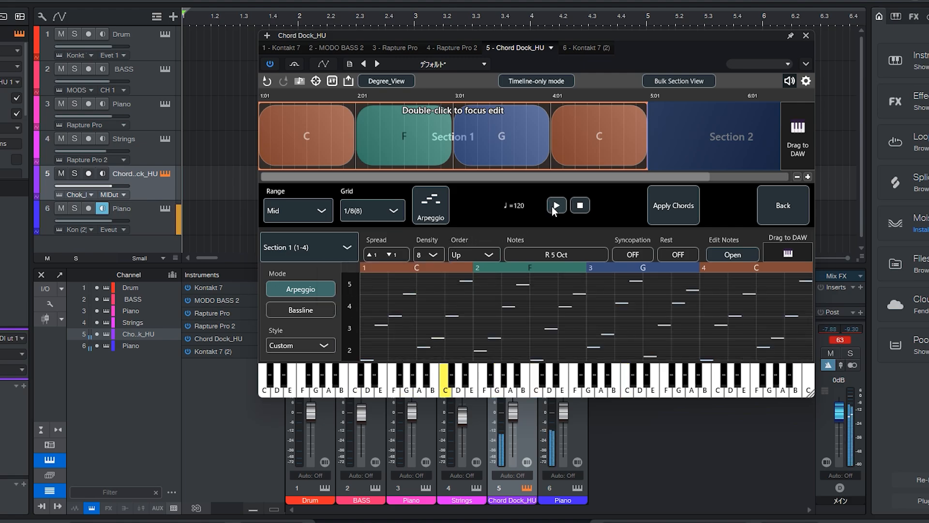
left_click(579, 207)
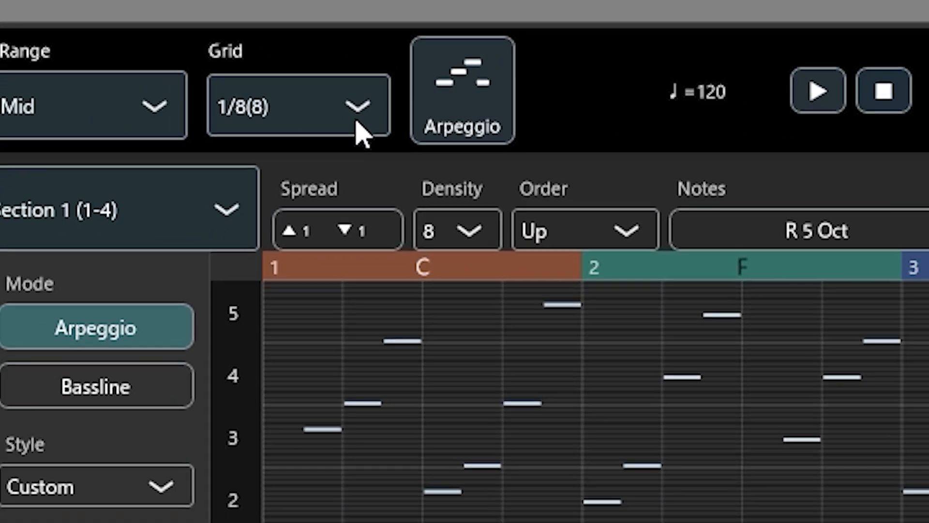
Change the arpeggio grid to 1/16(16) and audition the pattern.
left_click(359, 116)
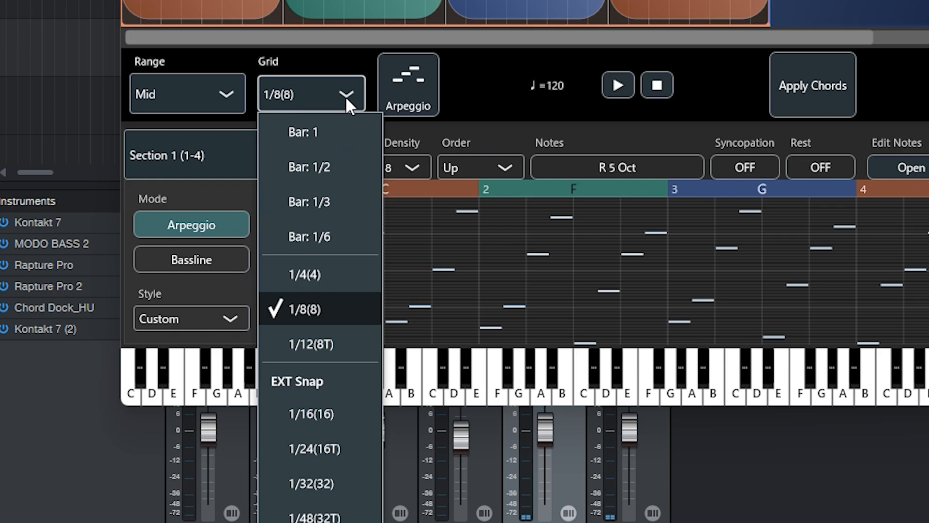
left_click(309, 415)
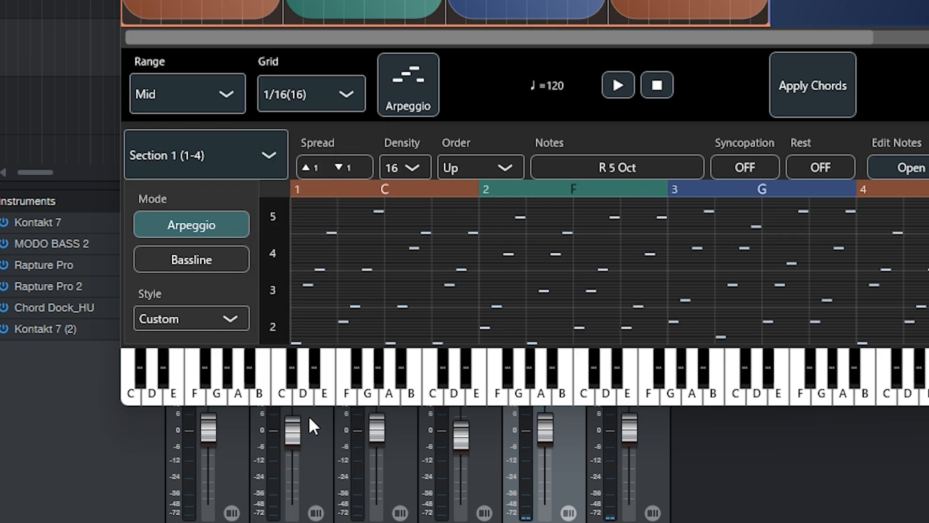
left_click(618, 87)
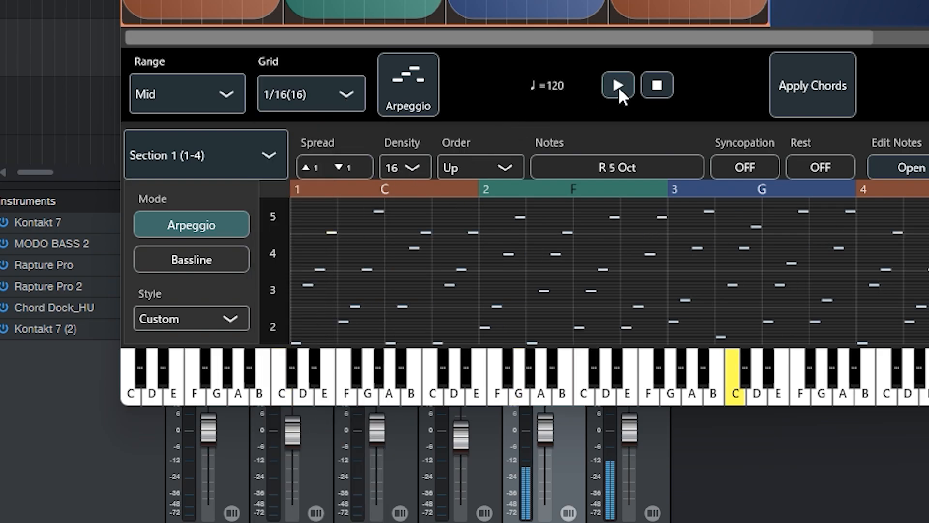
left_click(658, 90)
Set the arpeggio density to 8 and audition the pattern.
left_click(413, 167)
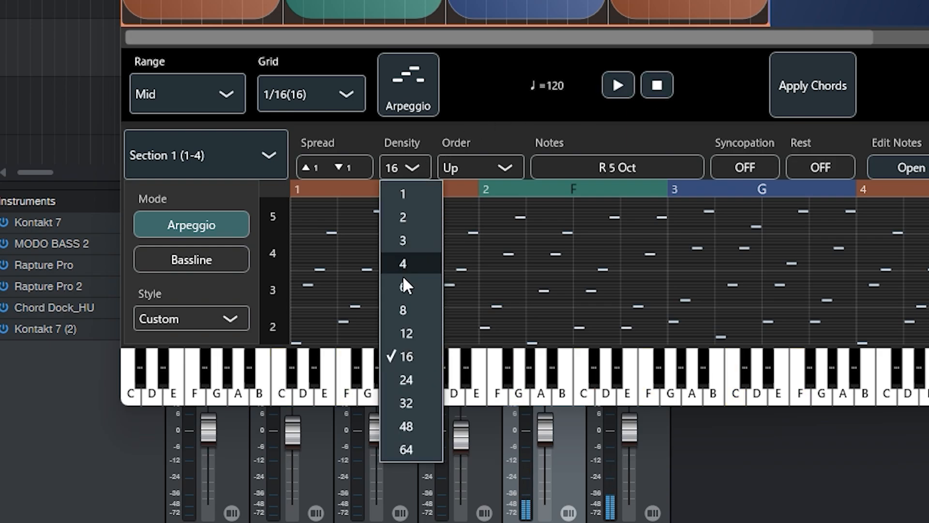
left_click(404, 310)
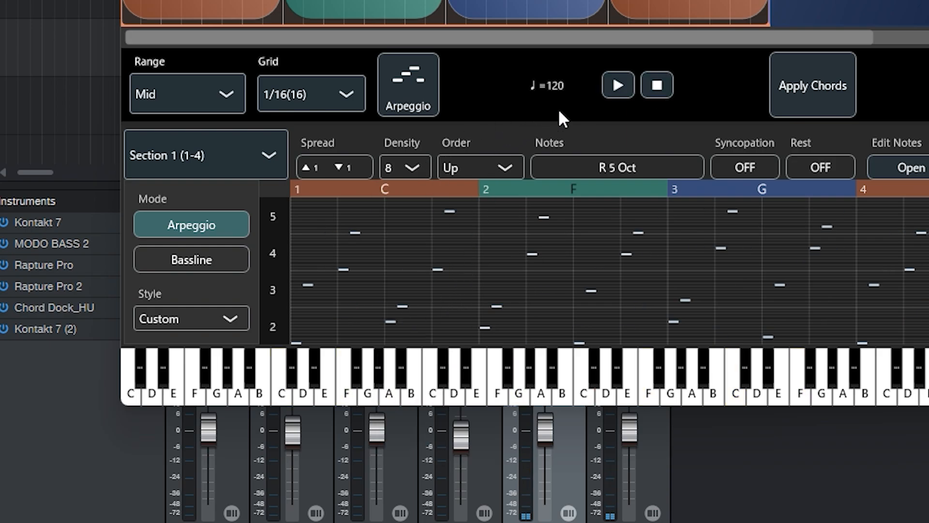
left_click(619, 86)
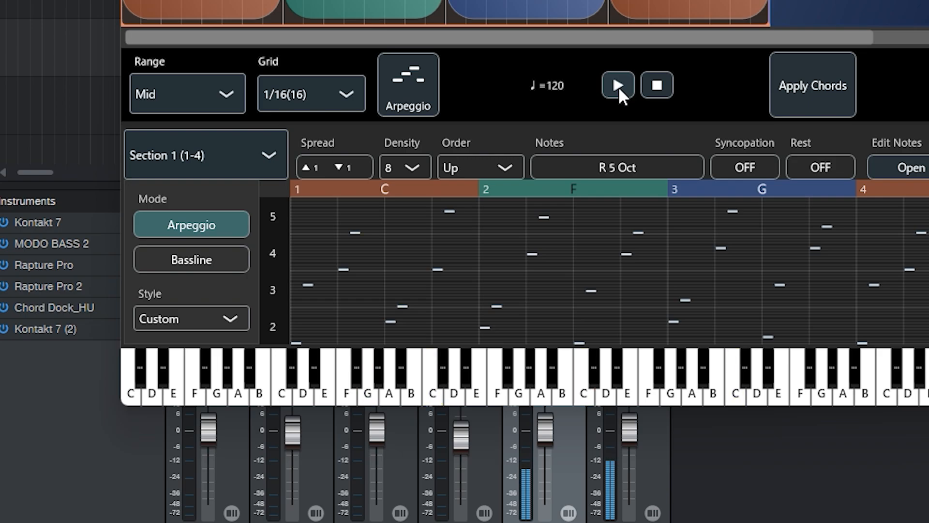
left_click(661, 87)
Try an arpeggio density of 24 and play the pattern back.
left_click(412, 165)
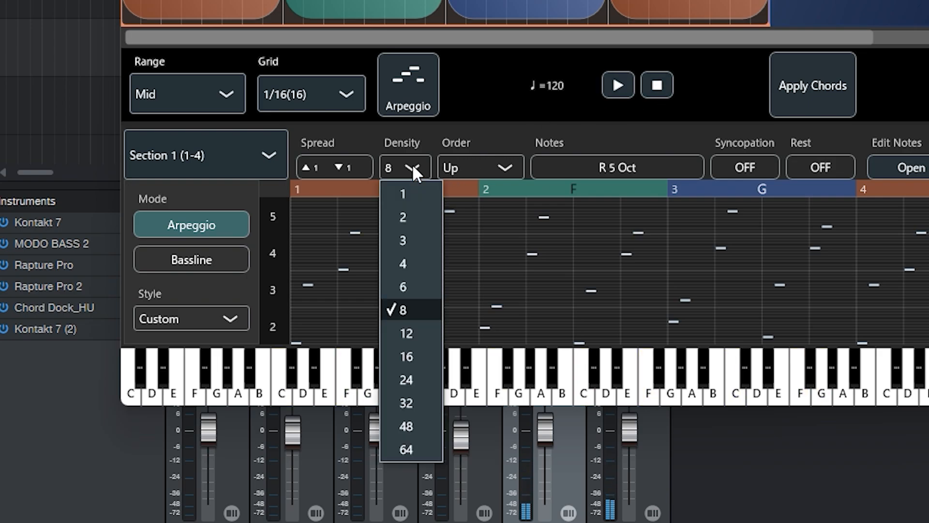
left_click(412, 378)
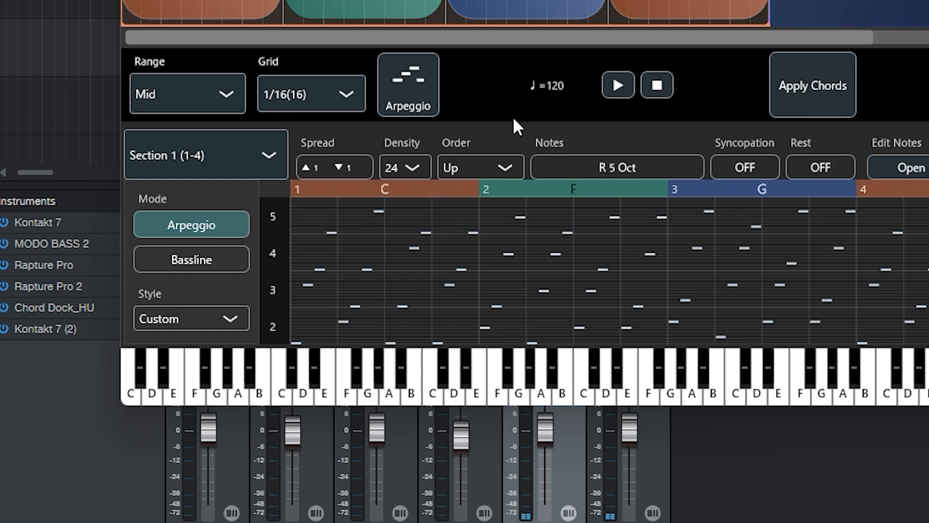
left_click(609, 89)
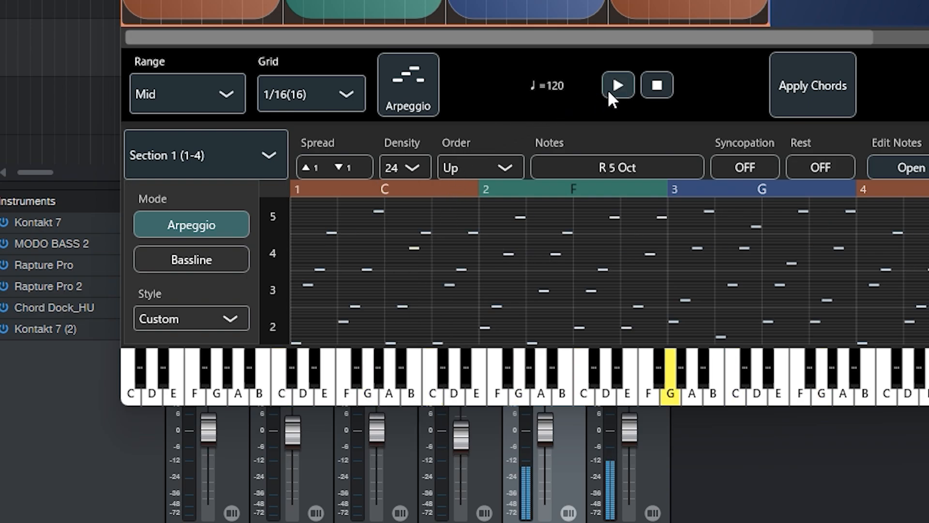
left_click(649, 91)
Raise the arpeggio density to 32 and listen to the pattern.
left_click(420, 171)
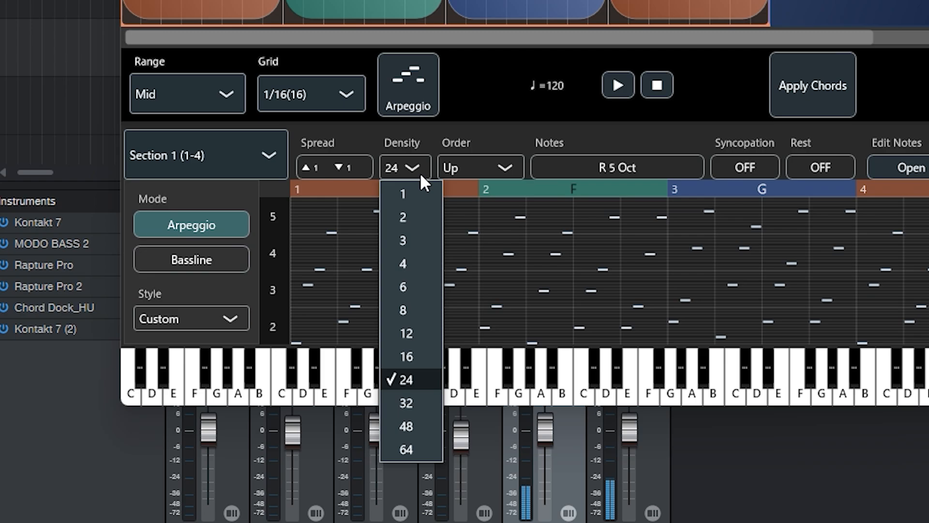
left_click(407, 402)
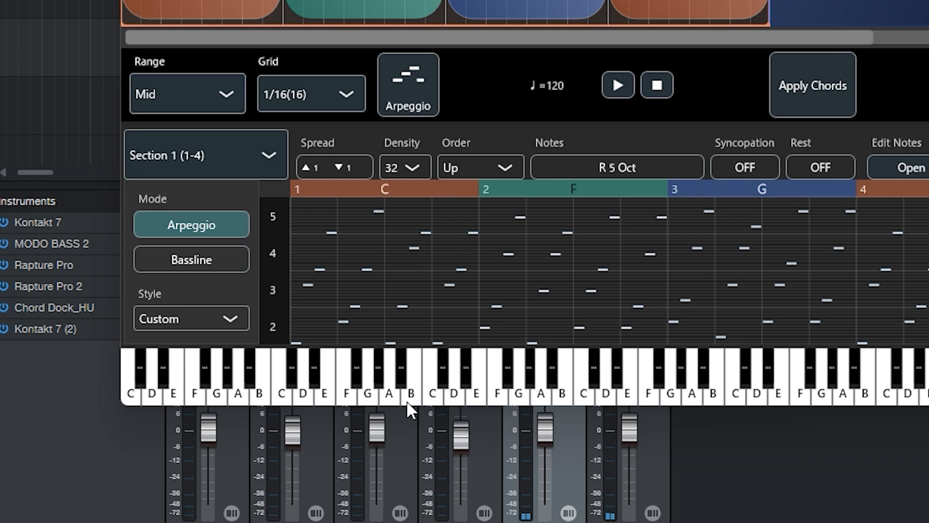
left_click(613, 87)
left_click(658, 89)
Audition the arpeggio at a density of 12 and set the density to 16.
left_click(412, 168)
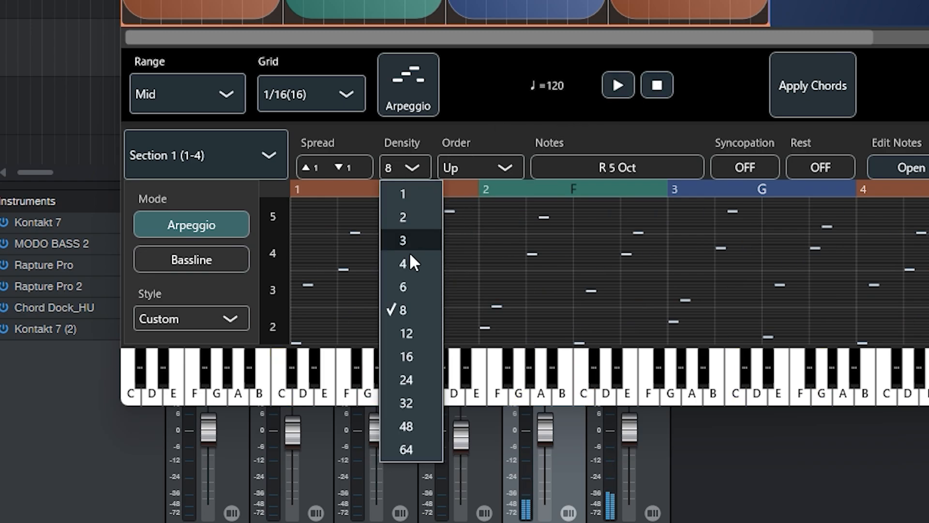
left_click(410, 335)
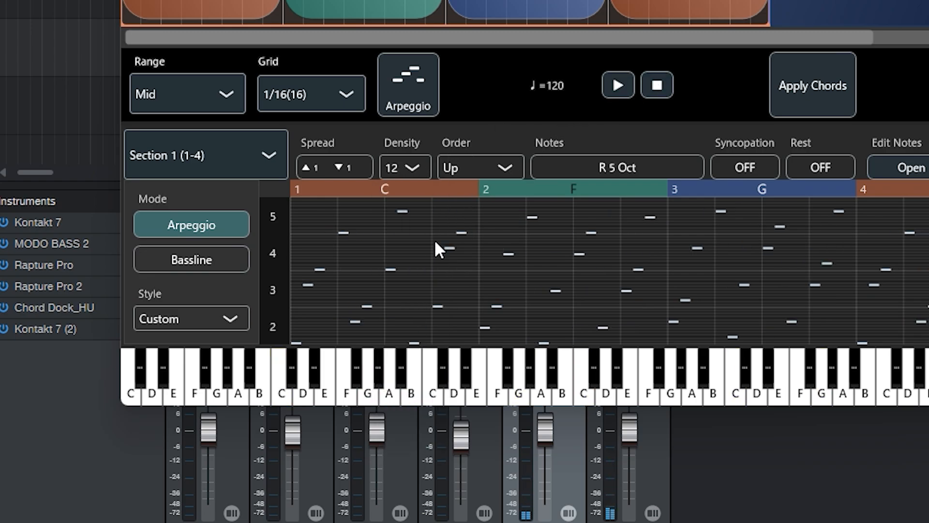
left_click(613, 82)
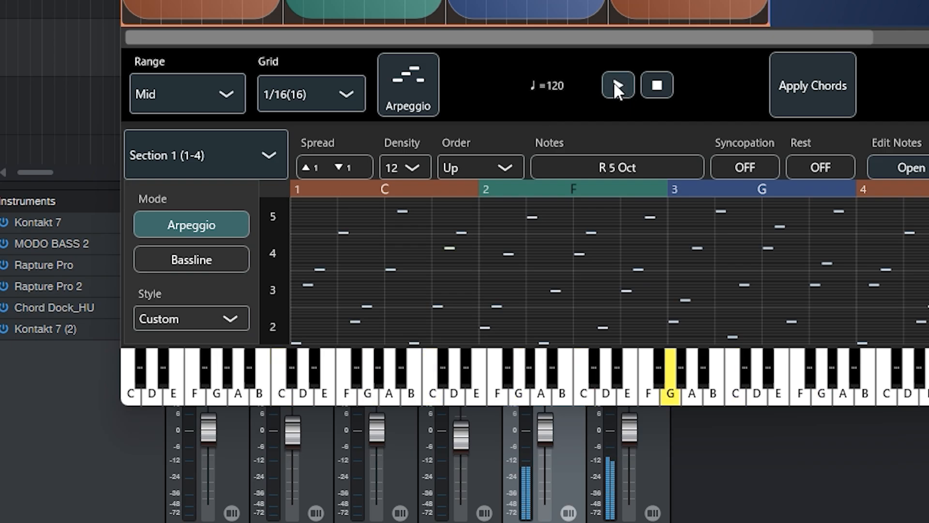
left_click(658, 86)
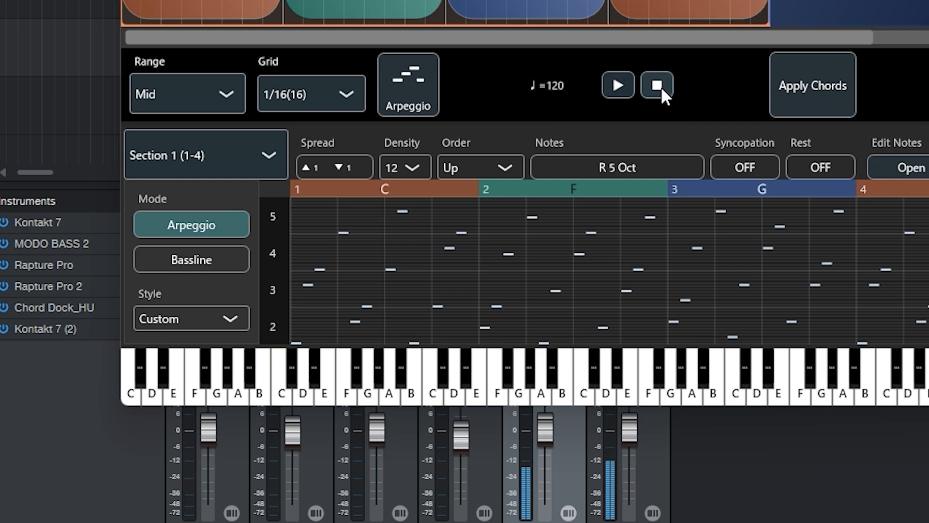
left_click(412, 168)
left_click(404, 356)
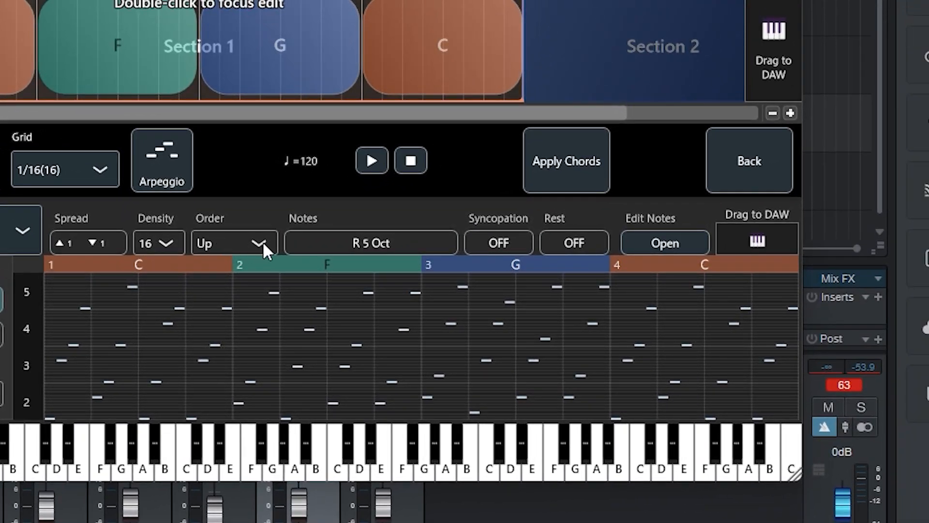
Limit the arpeggio notes to the 3rd and 5th by excluding Root and Oct, and audition the pattern.
left_click(357, 243)
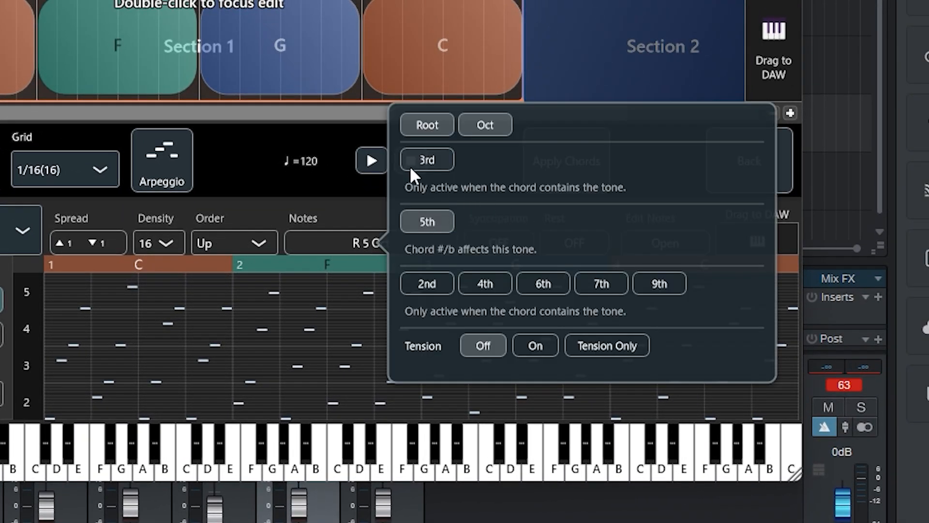
left_click(426, 130)
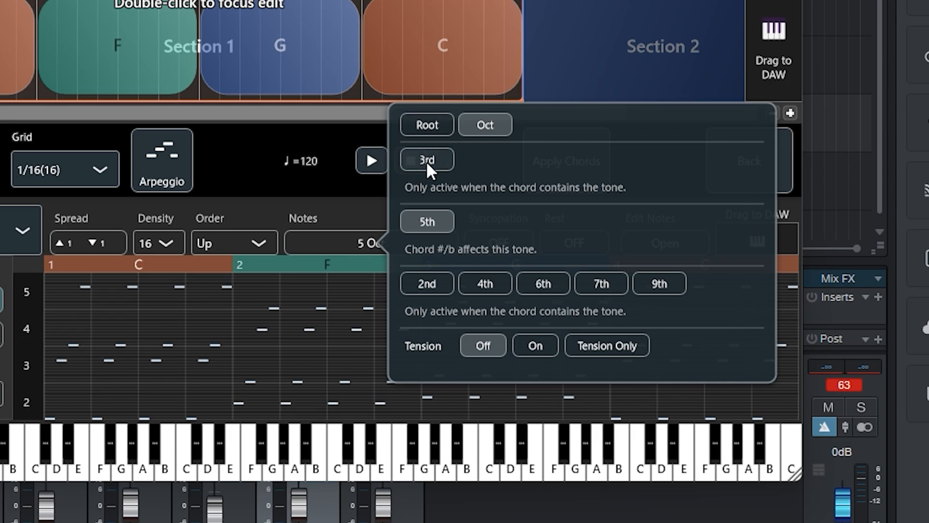
left_click(486, 138)
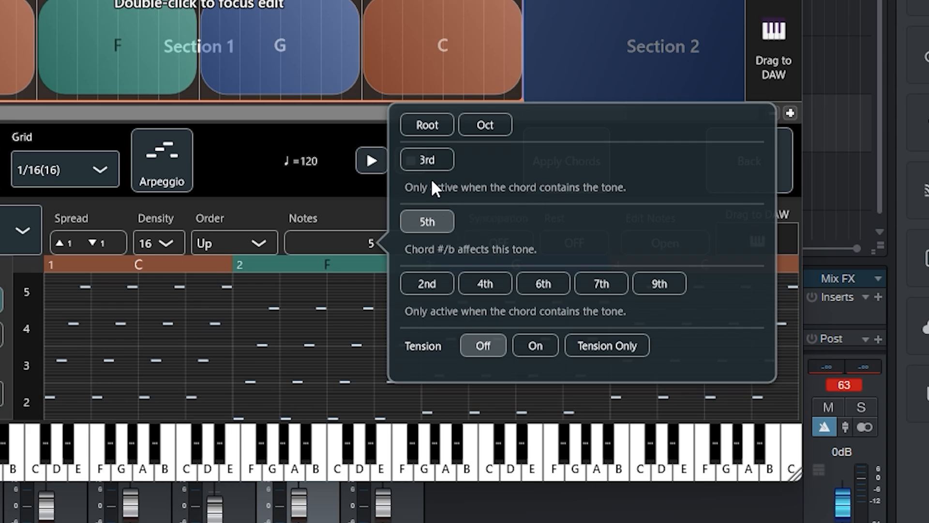
left_click(424, 163)
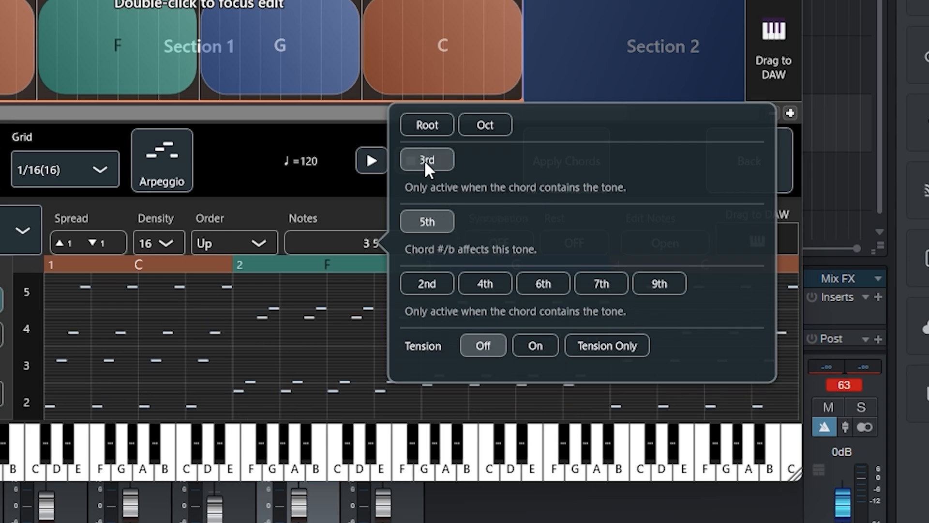
left_click(387, 162)
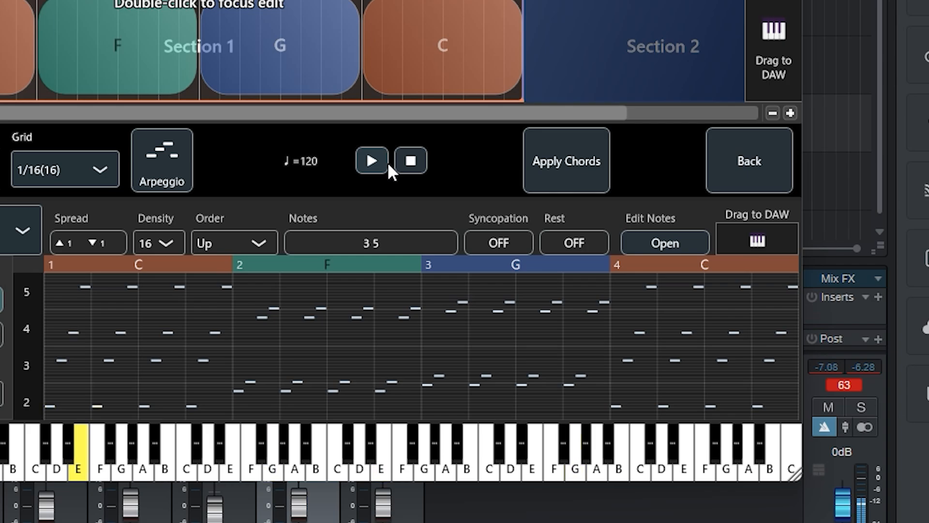
left_click(413, 161)
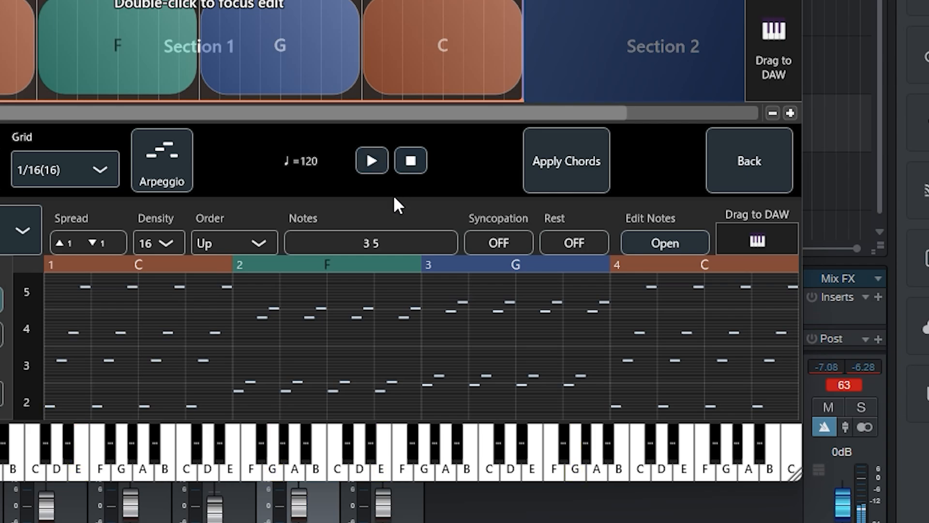
Try adding the 2nd, 4th, 6th, 7th and 9th tones to the arpeggio notes, and switch them all off again.
left_click(380, 241)
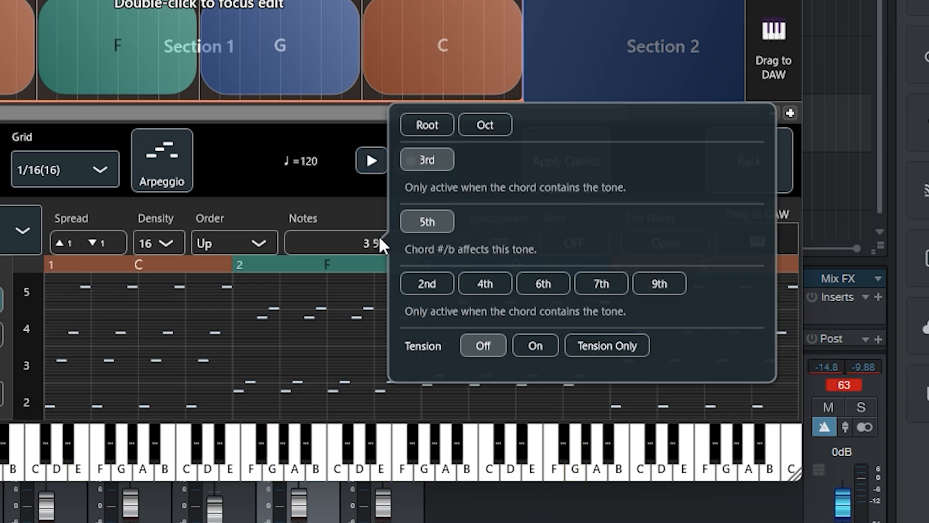
left_click(432, 280)
left_click(496, 282)
left_click(543, 284)
left_click(605, 284)
left_click(656, 282)
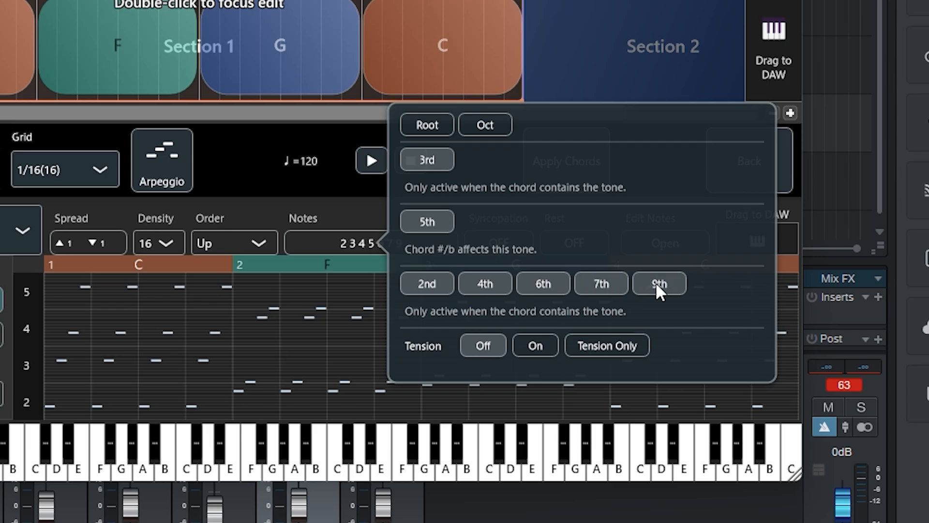
left_click(656, 282)
left_click(605, 285)
left_click(544, 283)
left_click(488, 285)
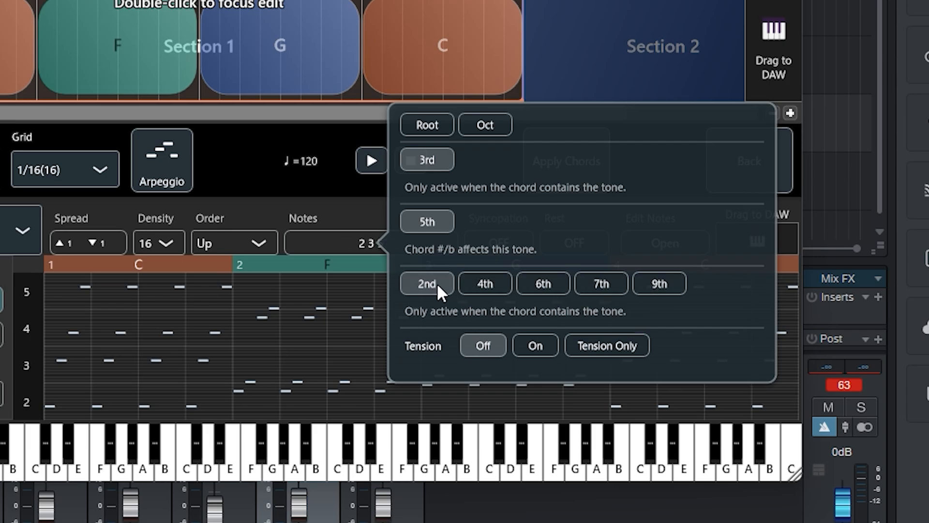
left_click(436, 286)
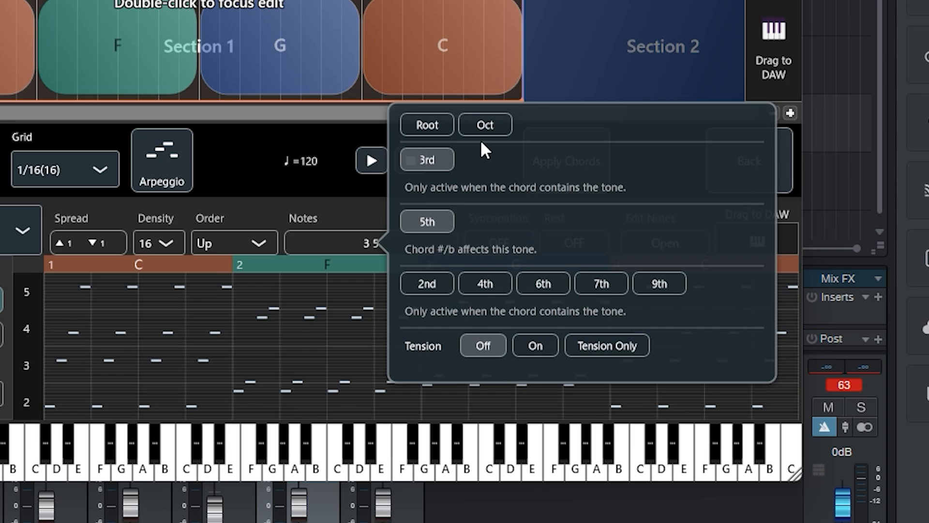
Add the Root to the arpeggio notes and audition the R 3 5 pattern.
left_click(426, 123)
left_click(371, 164)
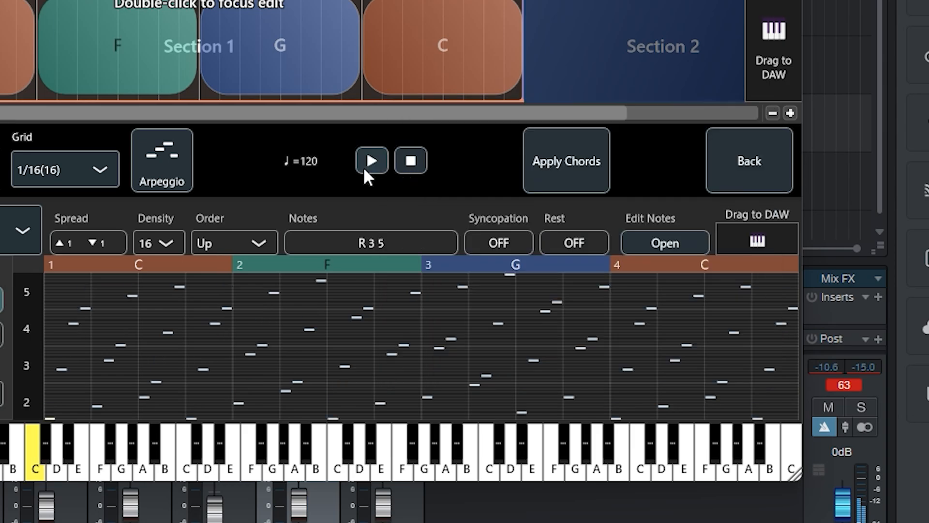
left_click(407, 167)
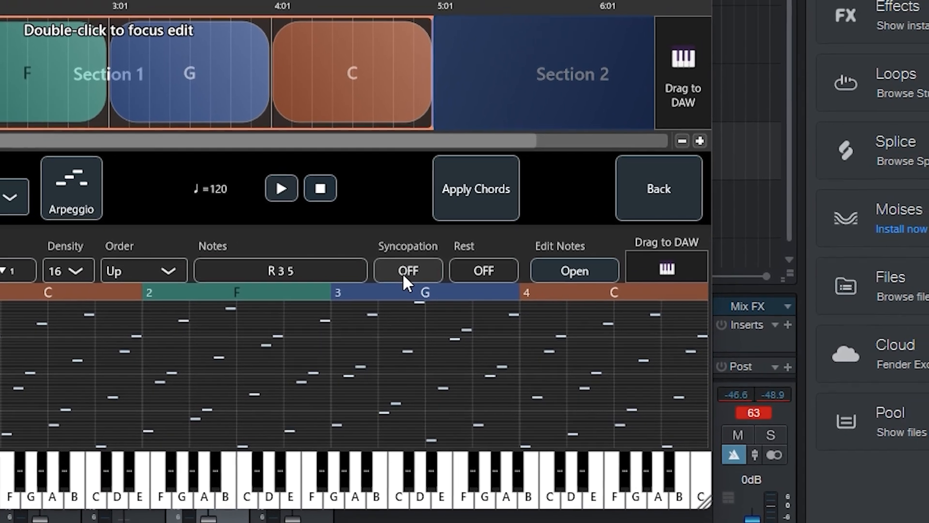
Try the syncopation settings on bar 1, beat 1 with the Ahead option.
left_click(494, 243)
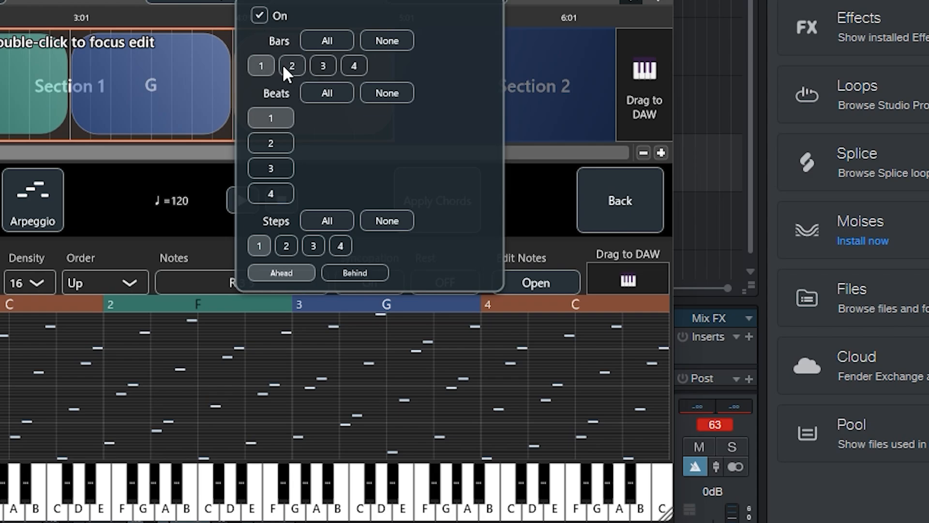
left_click(270, 118)
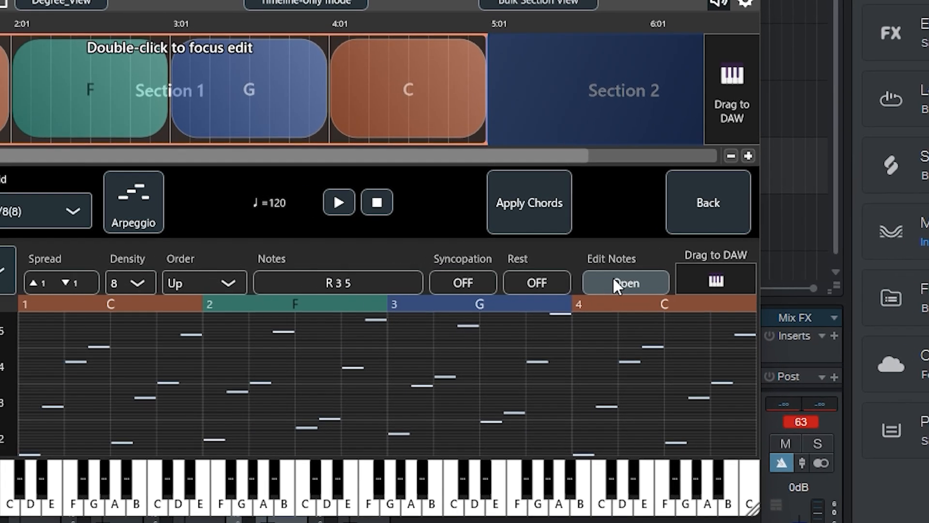
Open the Section 1 arpeggio for note editing and play the unedited pattern.
left_click(616, 284)
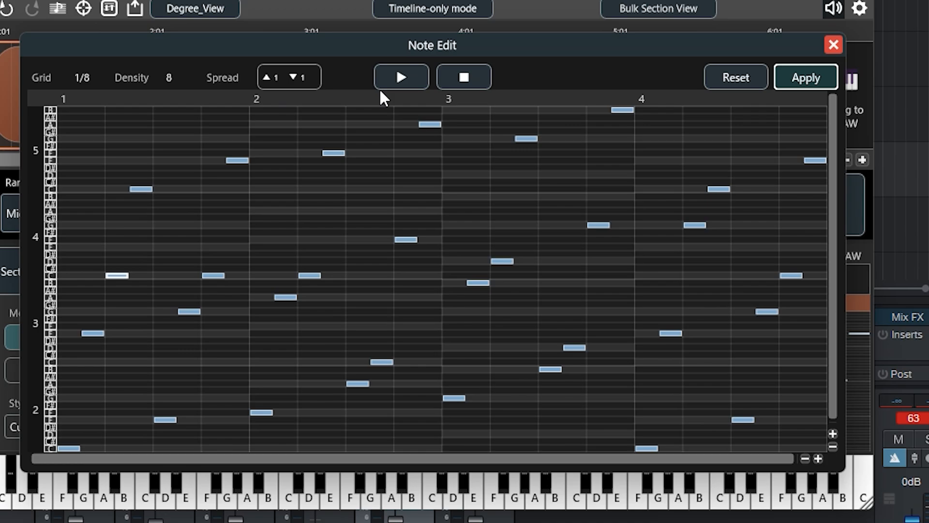
left_click(405, 72)
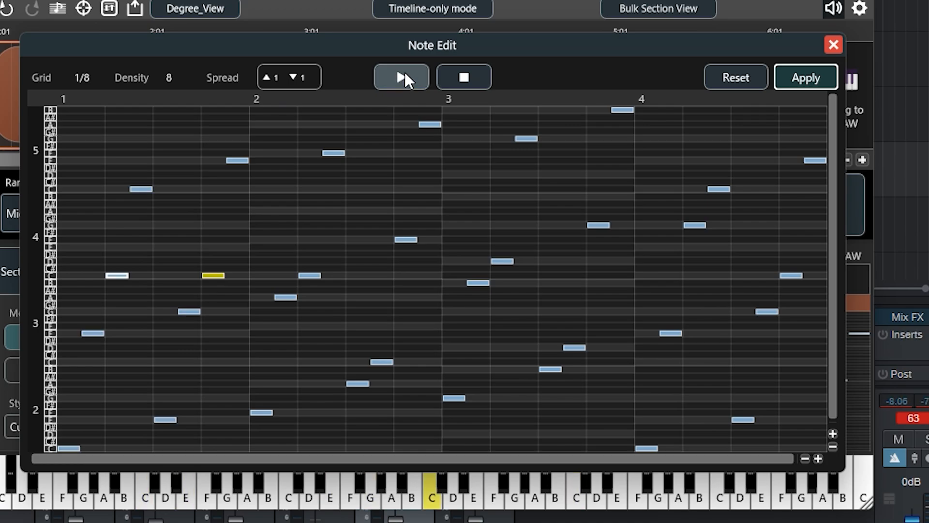
left_click(464, 78)
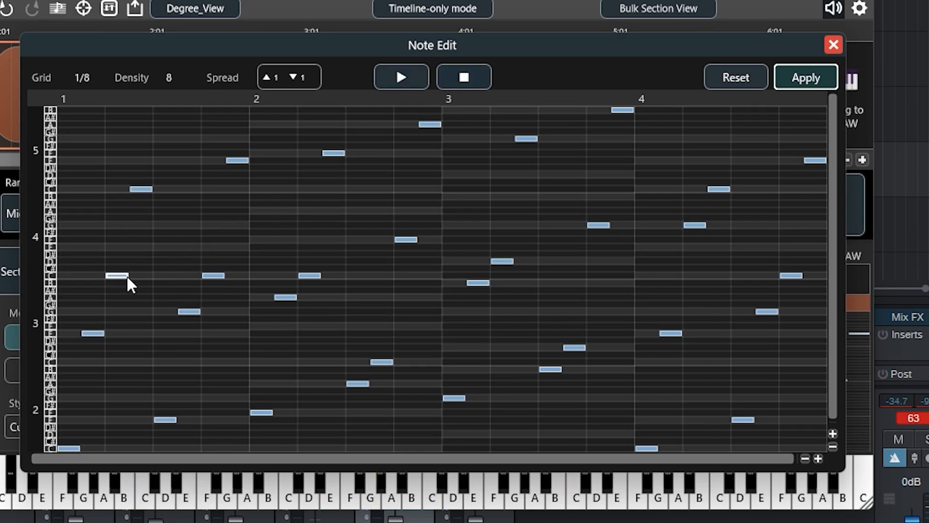
Lengthen the first lower C in bar 1 to the next C and the upper C to the bar's end, and audition the result.
left_click_drag(127, 275, 194, 271)
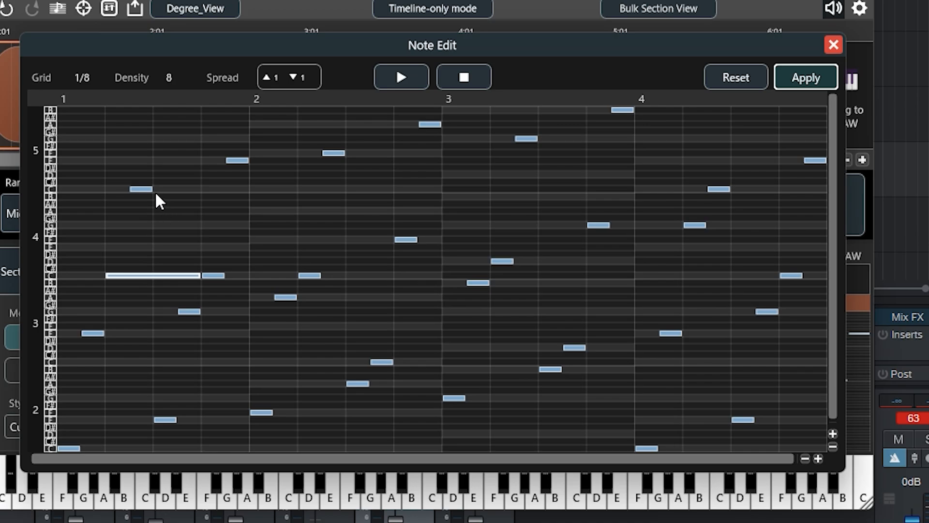
left_click_drag(152, 190, 213, 191)
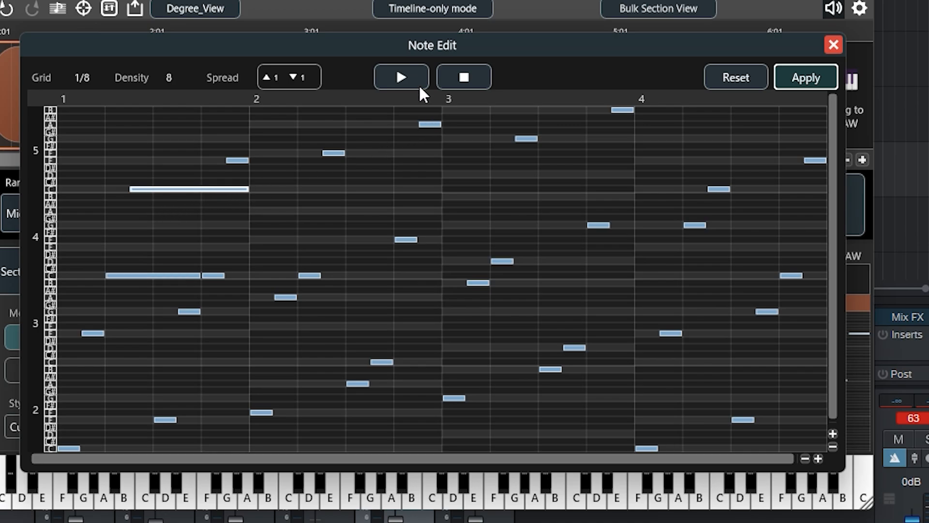
left_click(407, 75)
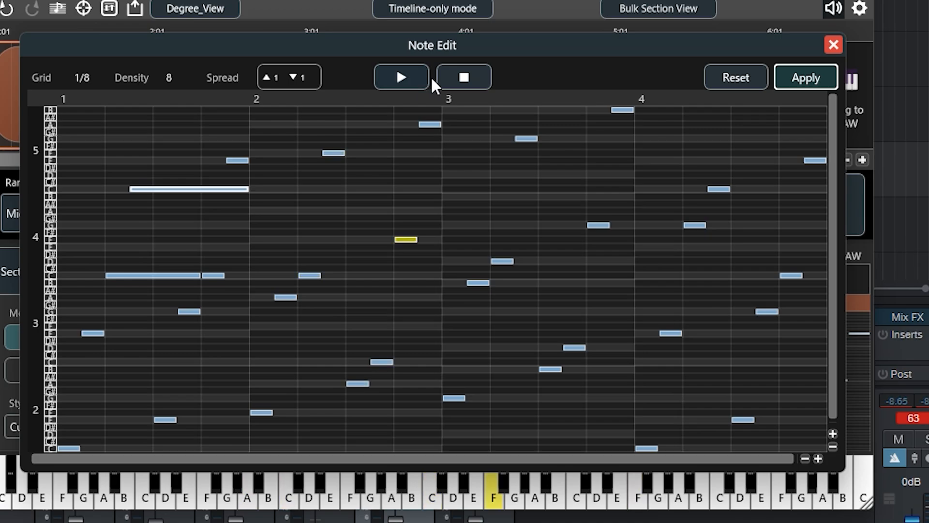
left_click(473, 79)
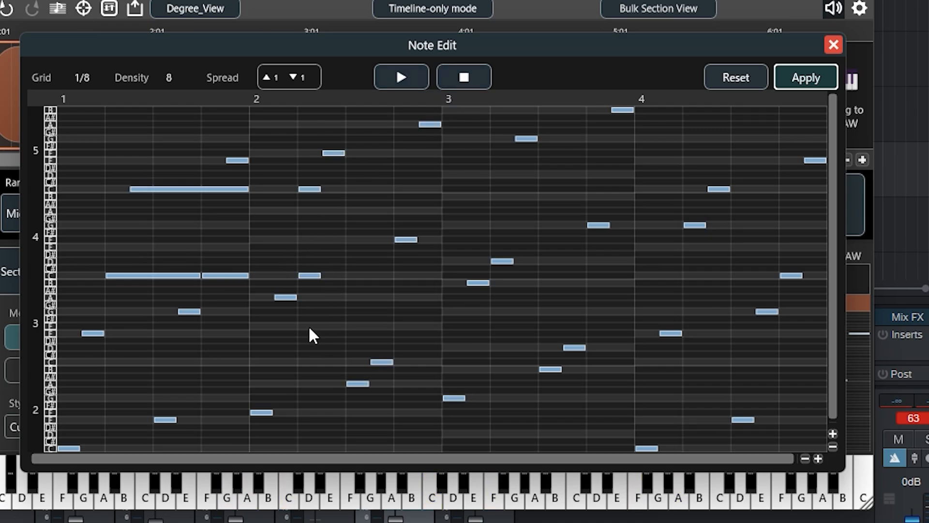
Apply the note edits to the Section 1 arpeggio, auditioning the pattern before and after applying.
left_click(407, 83)
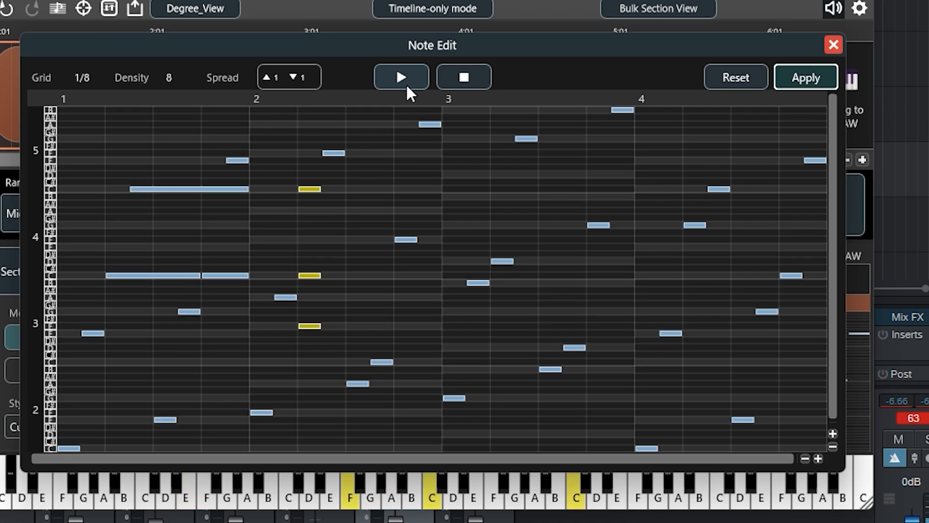
left_click(467, 83)
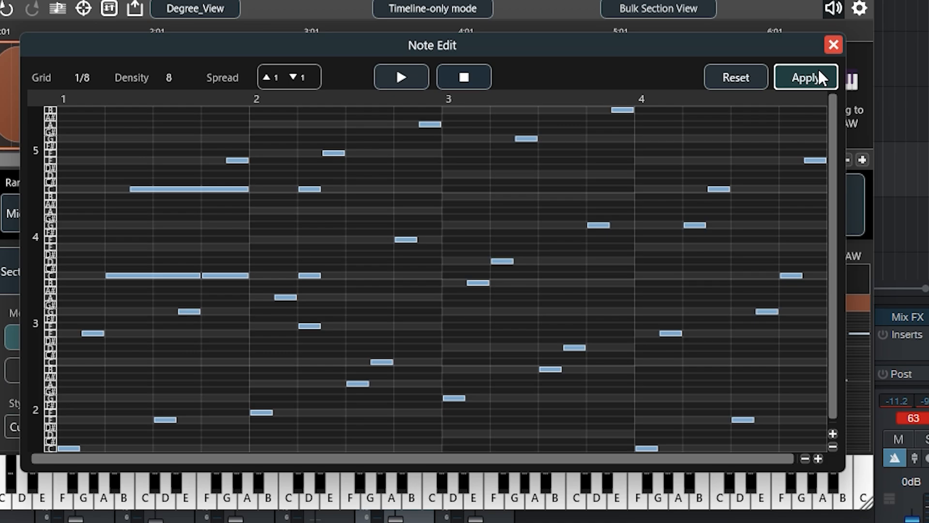
left_click(807, 78)
left_click(465, 206)
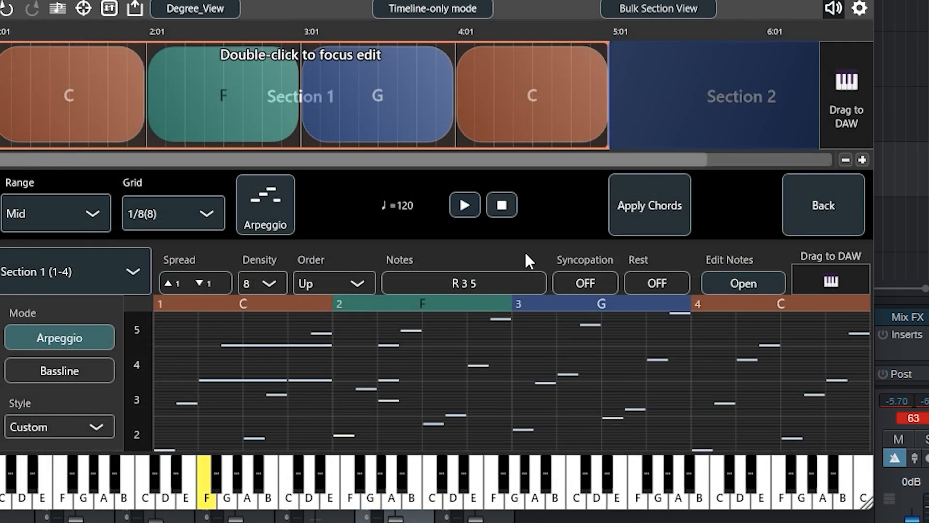
left_click(503, 209)
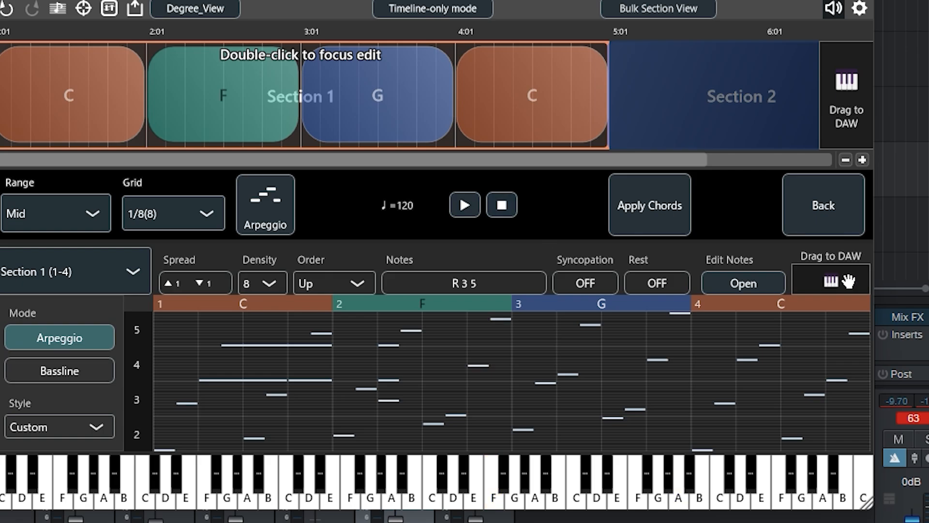
Place the arpeggio as a MIDI clip on Piano track 3 at bar 1 of the DAW and play that track soloed.
left_click_drag(836, 285, 215, 131)
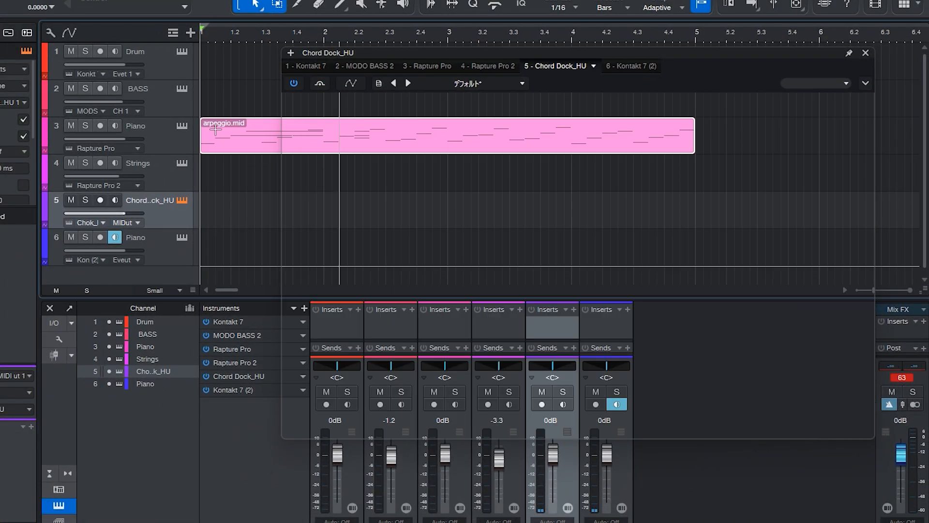
left_click(85, 126)
key("space")
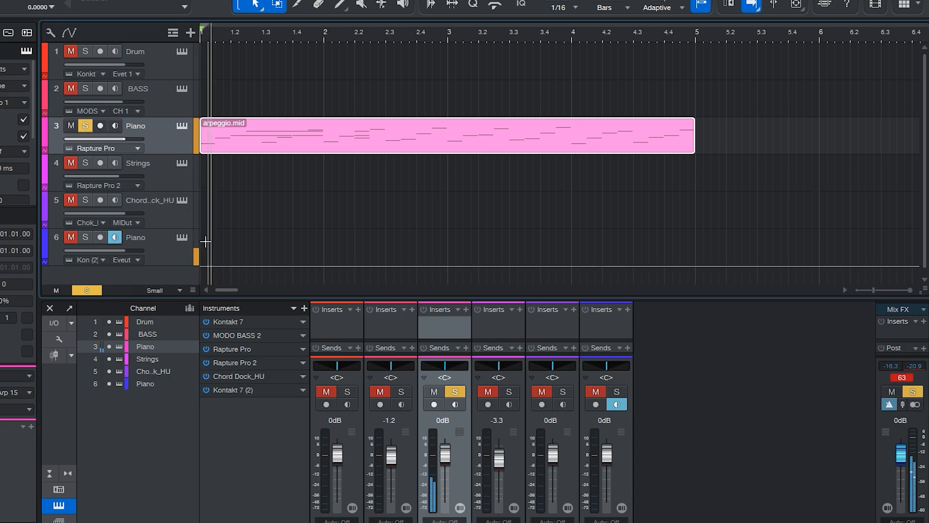